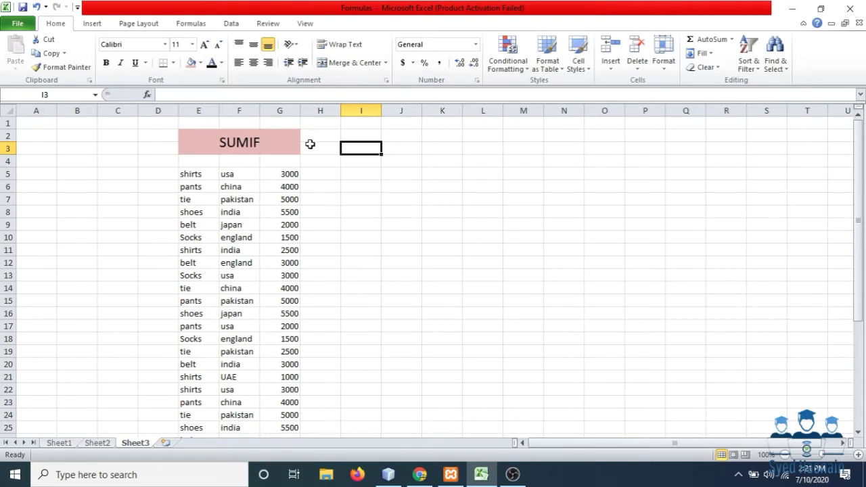
Review the SUMIF sheet: item names in column E, countries in F, amounts in G, and empty cell I5
{"action": "left_click", "coordinate": [275, 154]}
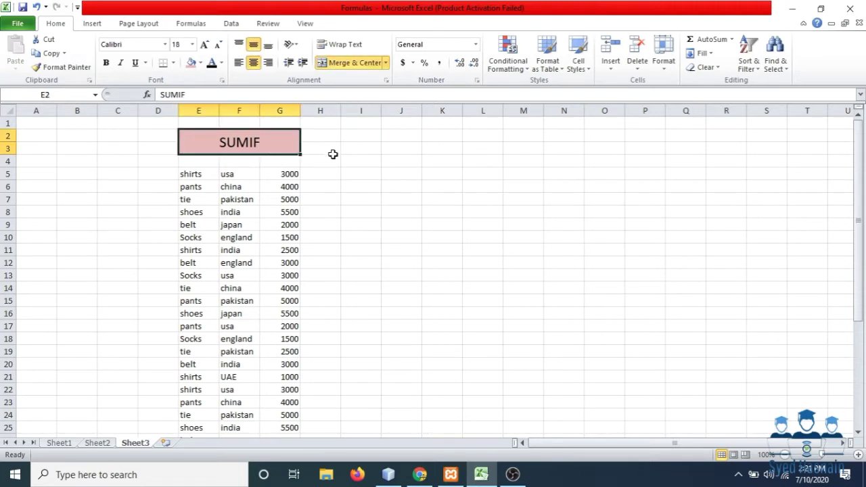
{"action": "left_click", "coordinate": [352, 169]}
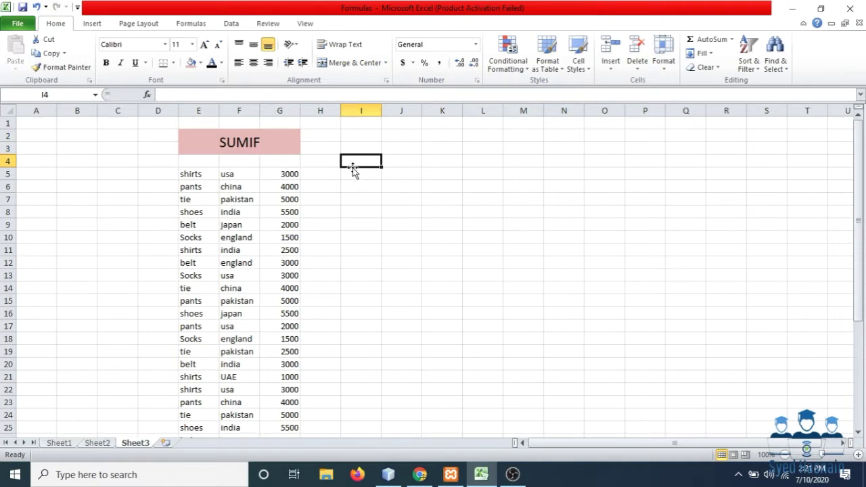
{"action": "left_click", "coordinate": [356, 173]}
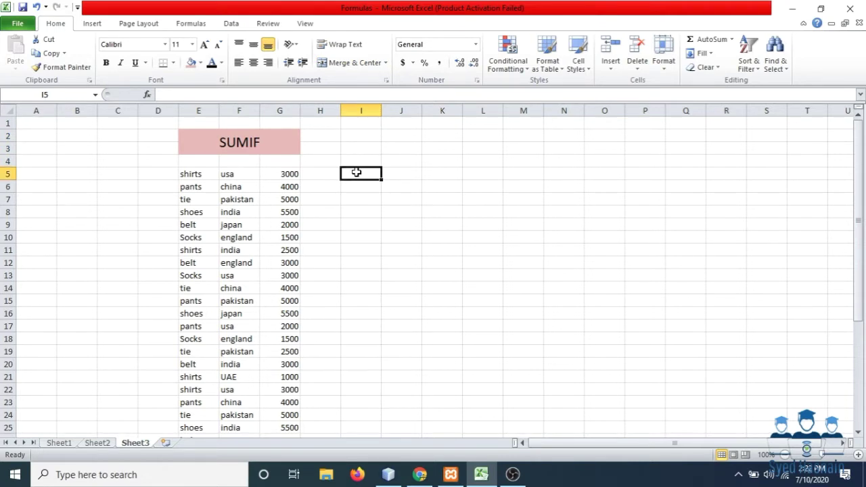
{"action": "left_click", "coordinate": [204, 174]}
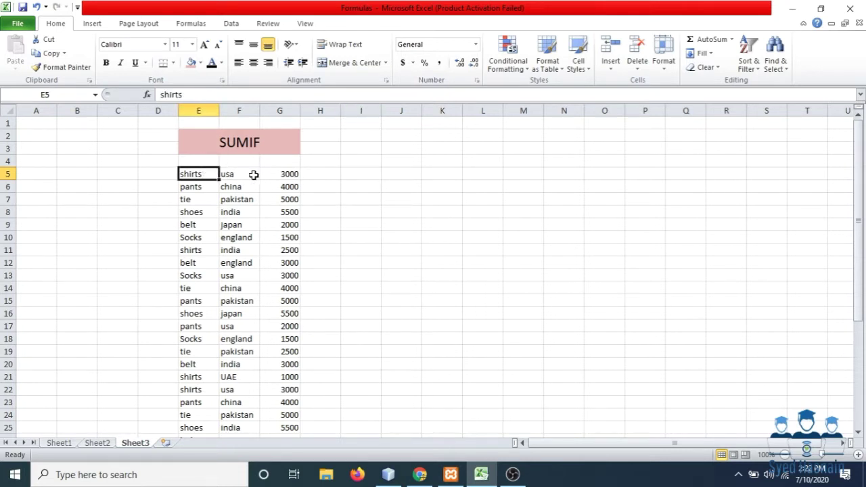
{"action": "left_click", "coordinate": [278, 175]}
{"action": "left_click", "coordinate": [254, 175]}
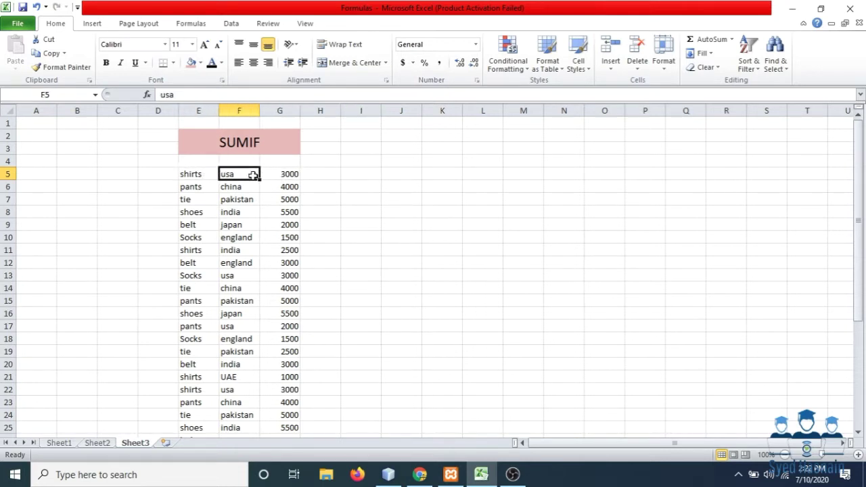
{"action": "left_click", "coordinate": [285, 180]}
{"action": "left_click", "coordinate": [287, 174]}
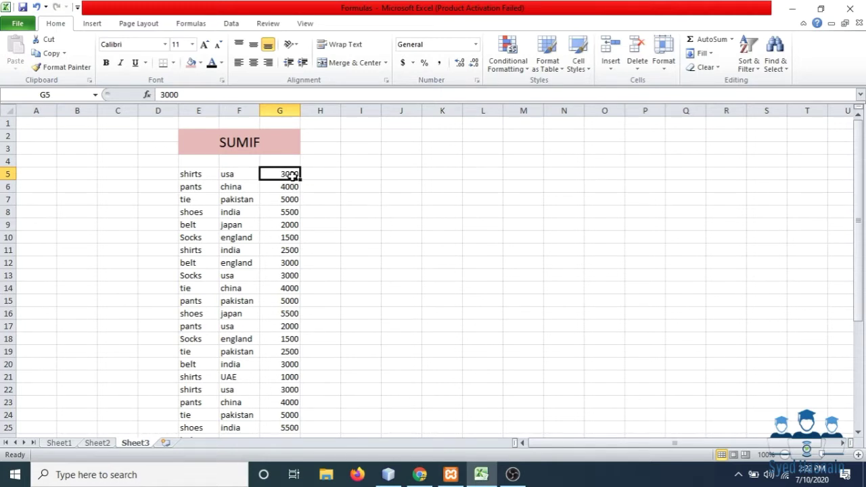
{"action": "left_click", "coordinate": [296, 252]}
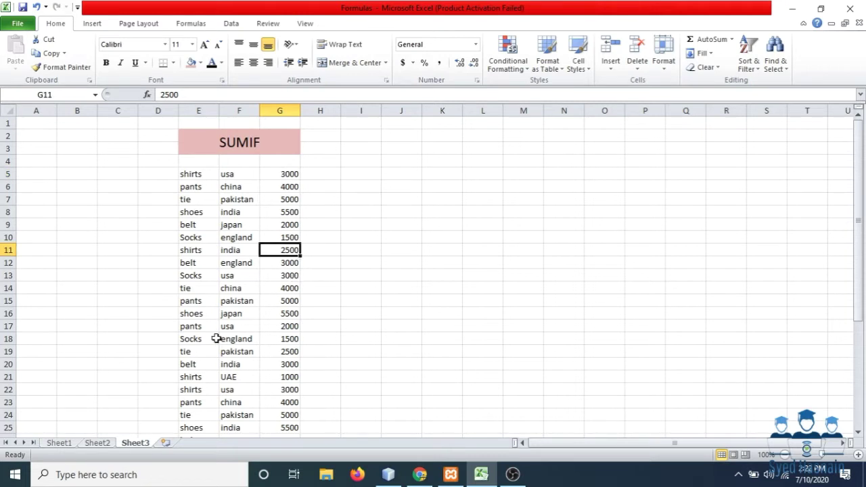
{"action": "left_click", "coordinate": [292, 377]}
{"action": "left_click", "coordinate": [287, 389]}
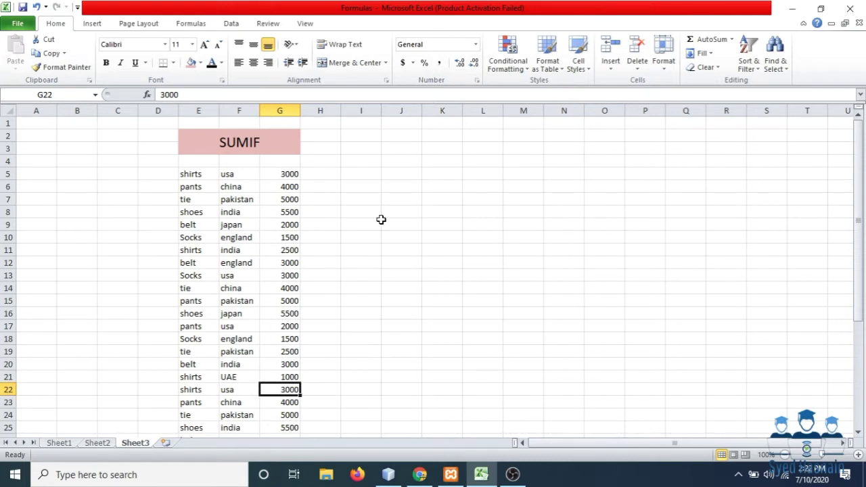
{"action": "left_click", "coordinate": [372, 177]}
Start the formula =SUMIF( in J5 using the AutoComplete suggestion
{"action": "left_click", "coordinate": [390, 175]}
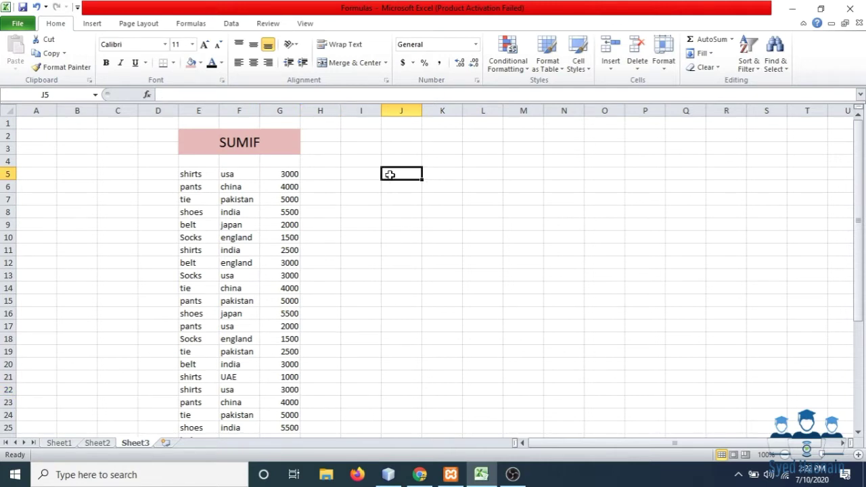
{"action": "type", "text": "="}
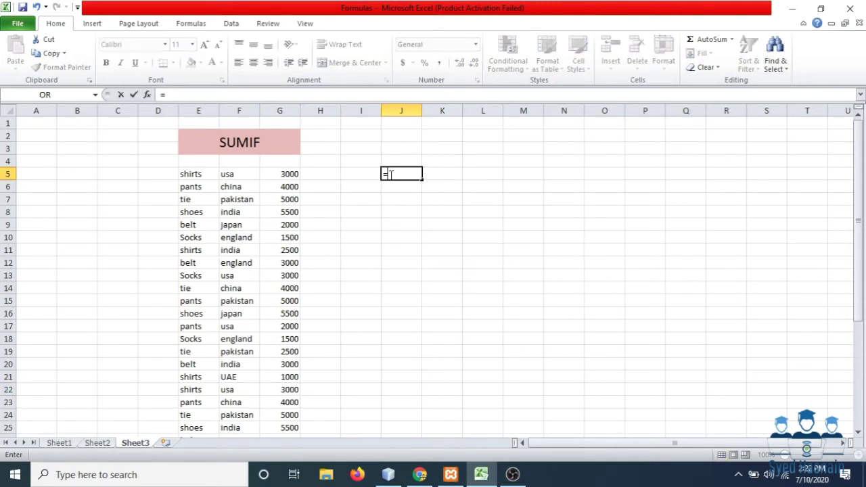
{"action": "type", "text": "s"}
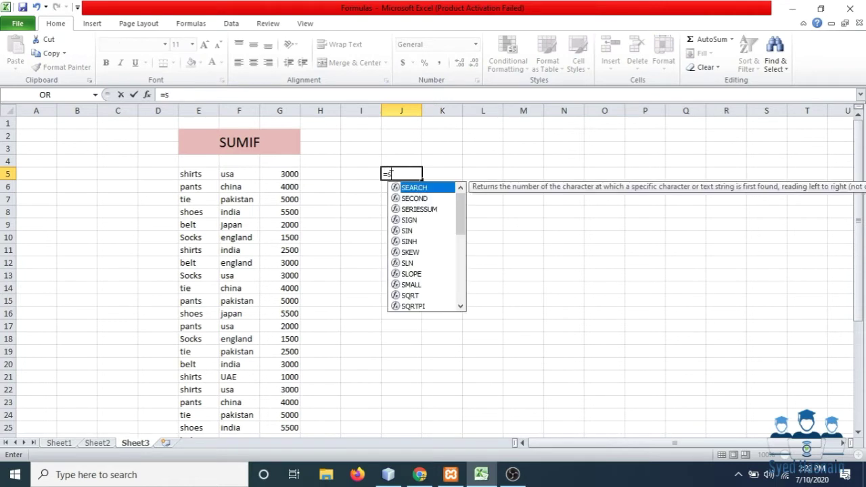
{"action": "type", "text": "y"}
{"action": "key", "text": "BackSpace"}
{"action": "type", "text": "um"}
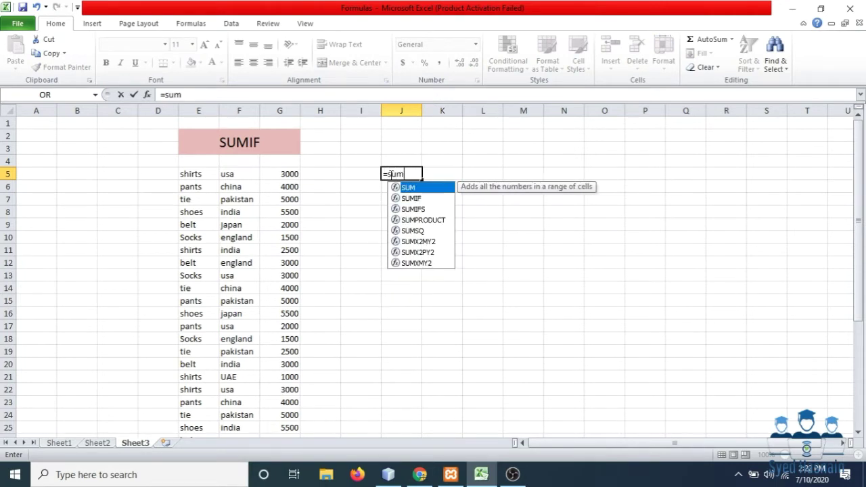
{"action": "type", "text": "if"}
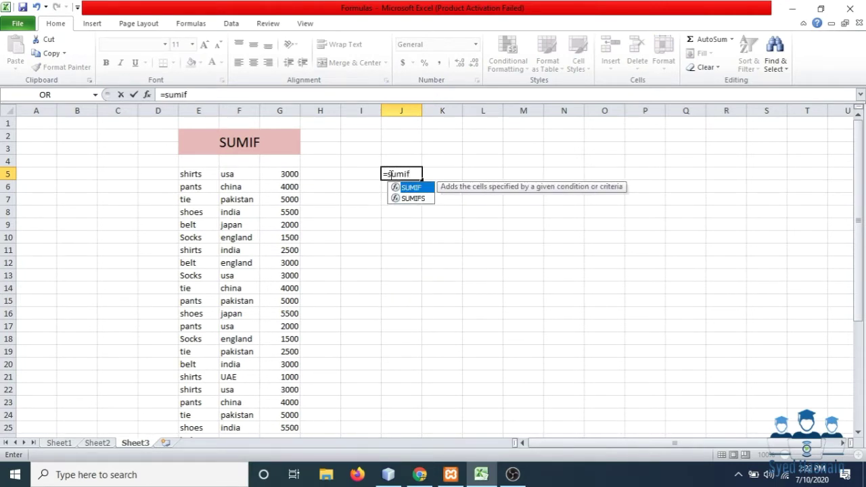
{"action": "key", "text": "Tab"}
{"action": "key", "text": "BackSpace"}
{"action": "type", "text": "("}
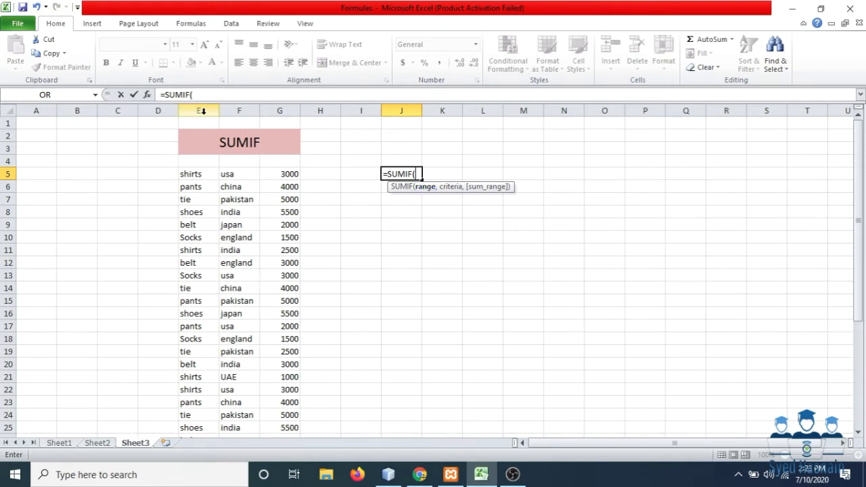
Enter E5:E38 as the SUMIF range argument, followed by a comma
{"action": "type", "text": "e"}
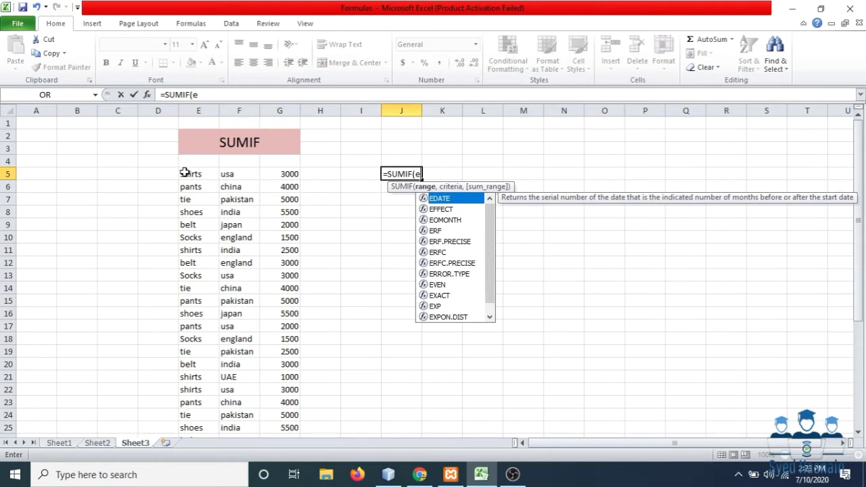
{"action": "type", "text": "5"}
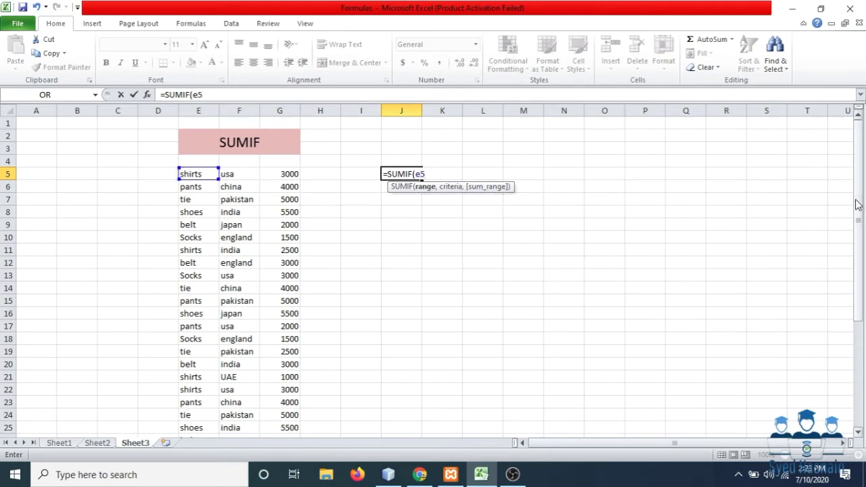
{"action": "type", "text": ":"}
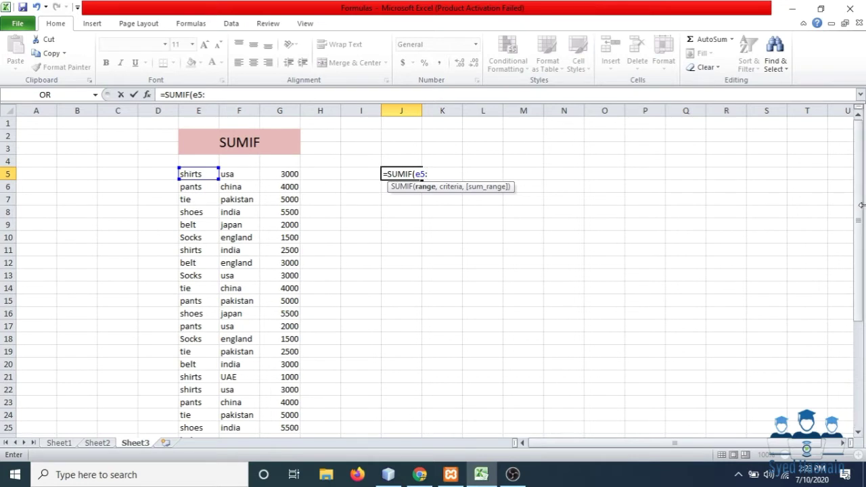
{"action": "left_click_drag", "start_coordinate": [862, 210], "coordinate": [850, 327]}
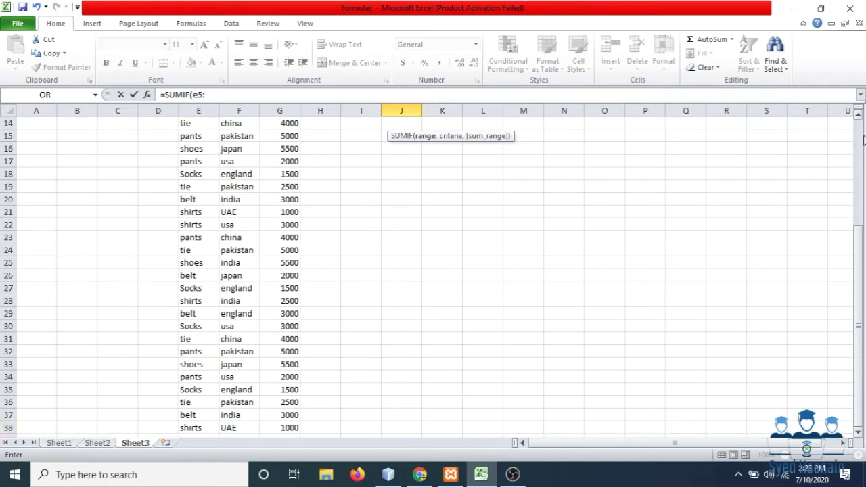
{"action": "scroll", "coordinate": [862, 136], "scroll_direction": "up", "scroll_amount": 5}
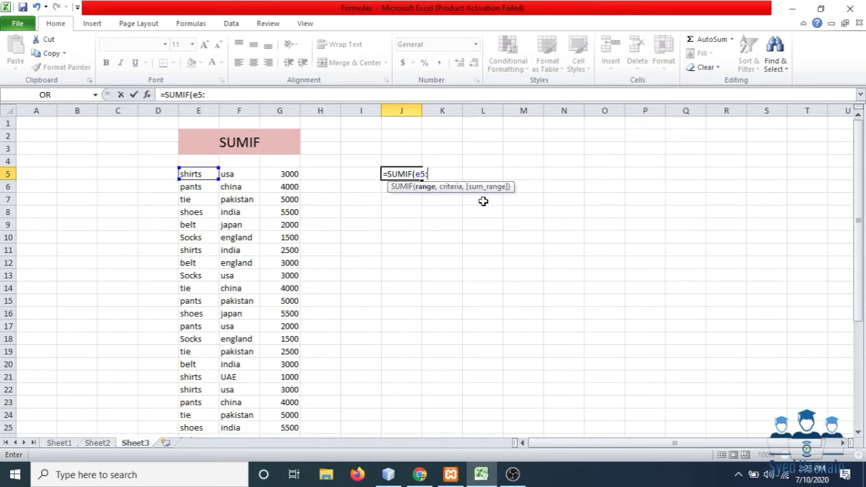
{"action": "type", "text": "e"}
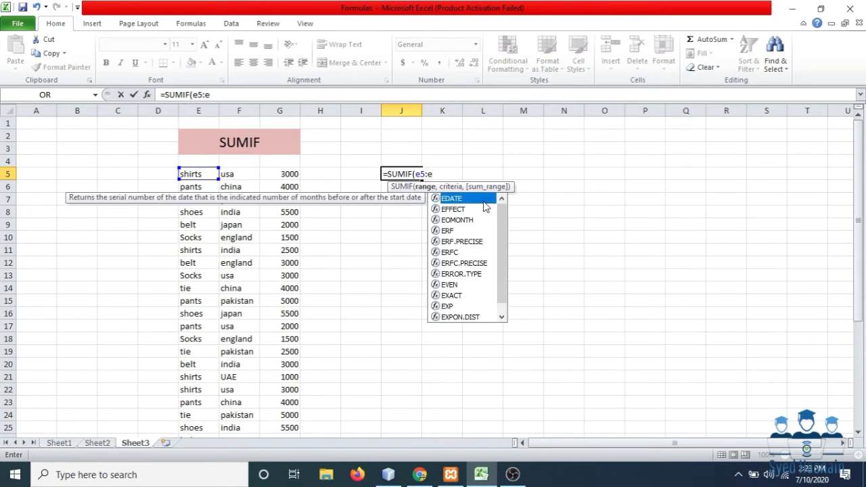
{"action": "type", "text": "38"}
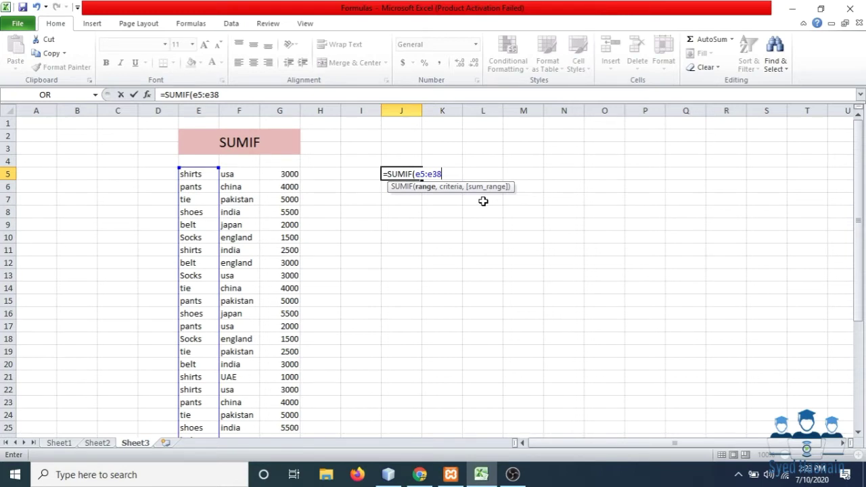
{"action": "type", "text": ","}
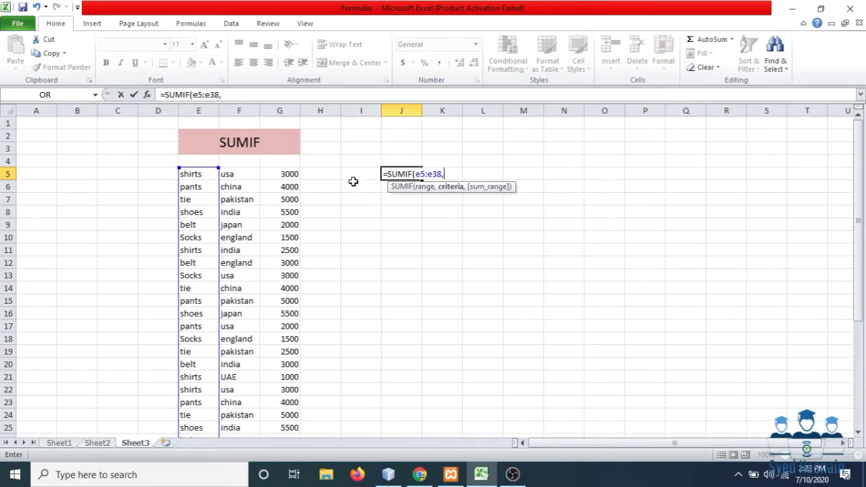
Finish J5 as =SUMIF(E5:E38,I5,G5:G38), using I5 as criteria and G5:G38 as sum range
{"action": "left_click", "coordinate": [356, 174]}
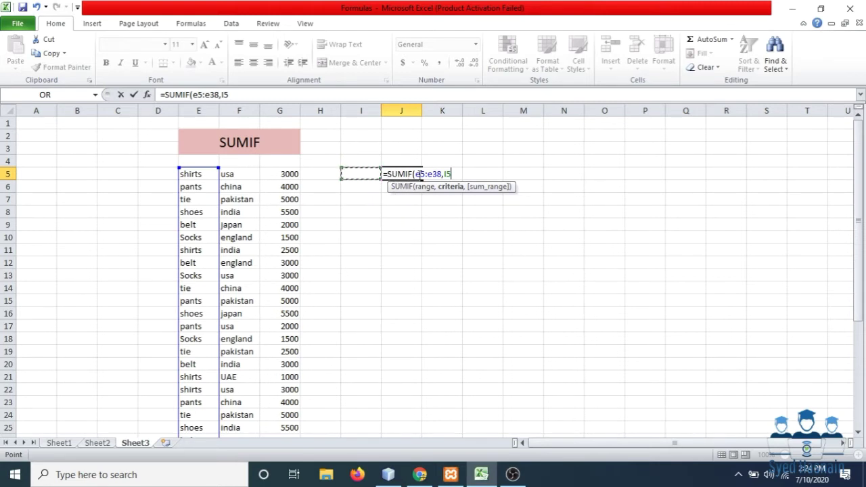
{"action": "type", "text": ","}
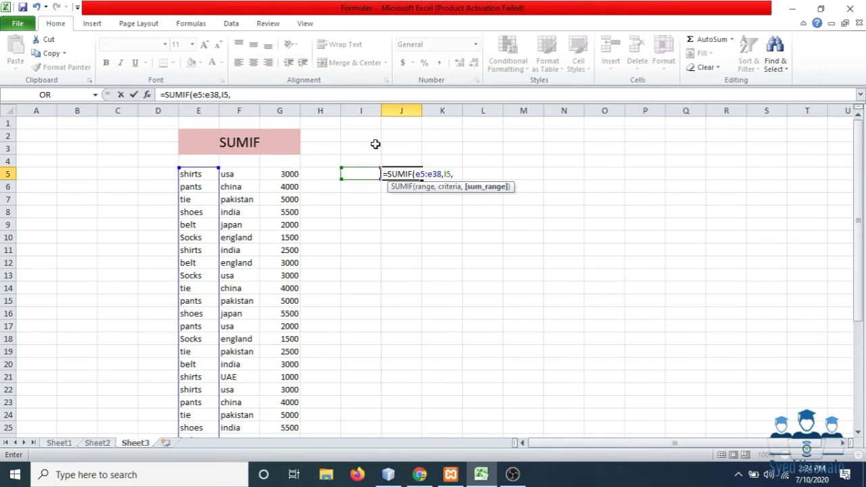
{"action": "type", "text": "g5"}
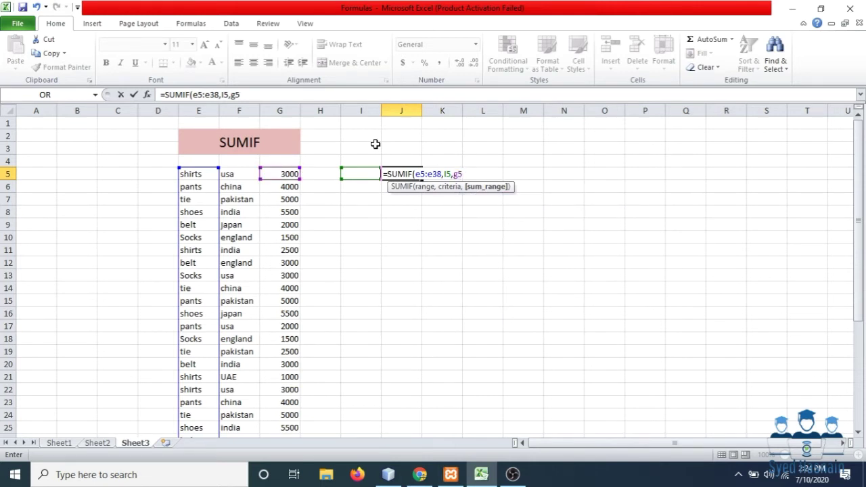
{"action": "type", "text": ":"}
{"action": "type", "text": "g"}
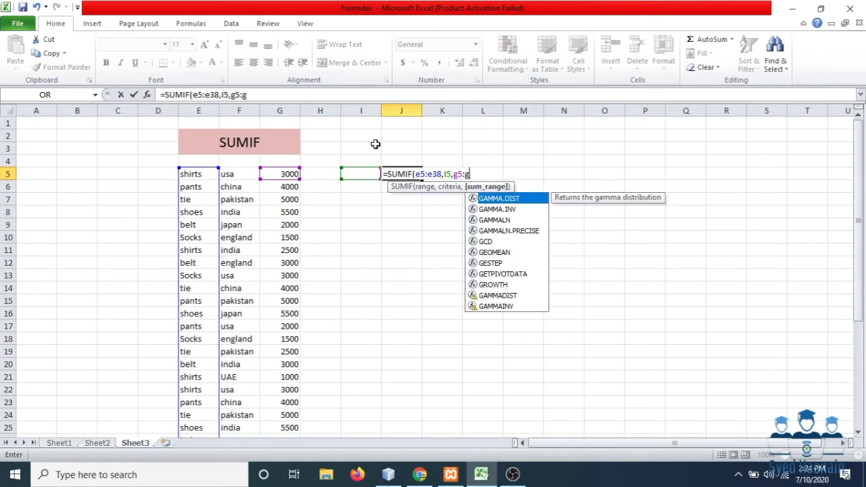
{"action": "type", "text": "38"}
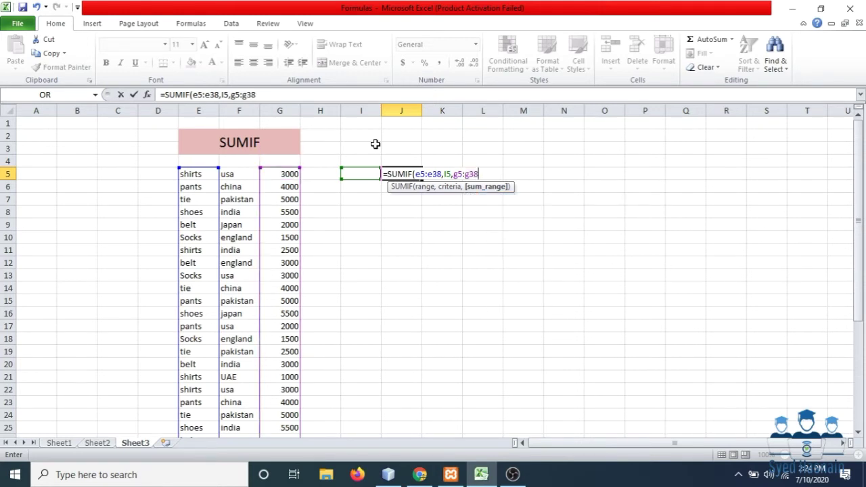
{"action": "key", "text": "Return"}
{"action": "key", "text": "Return"}
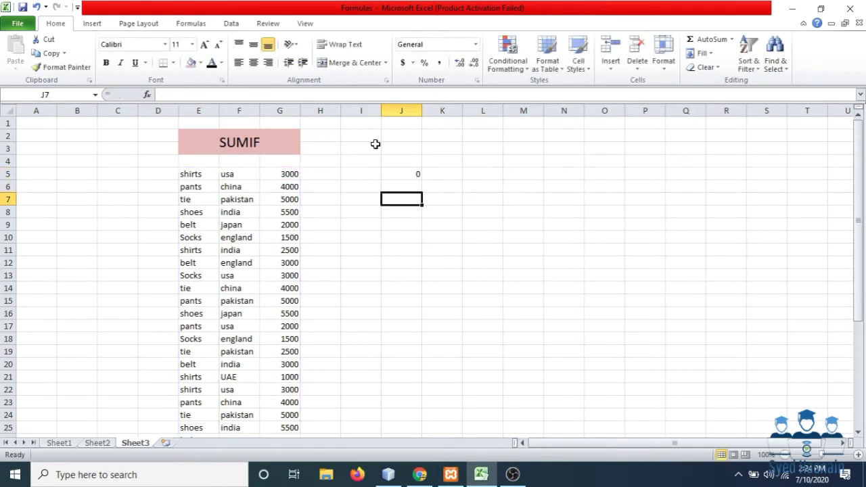
{"action": "left_click", "coordinate": [395, 172]}
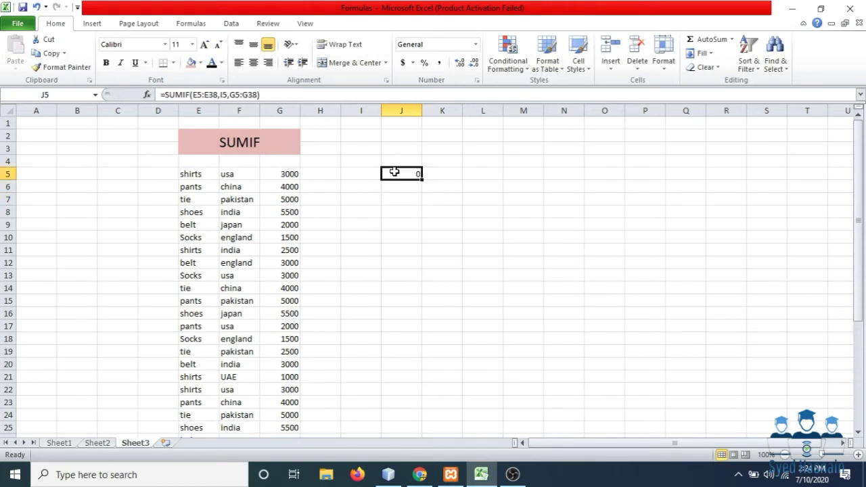
{"action": "double_click", "coordinate": [395, 172]}
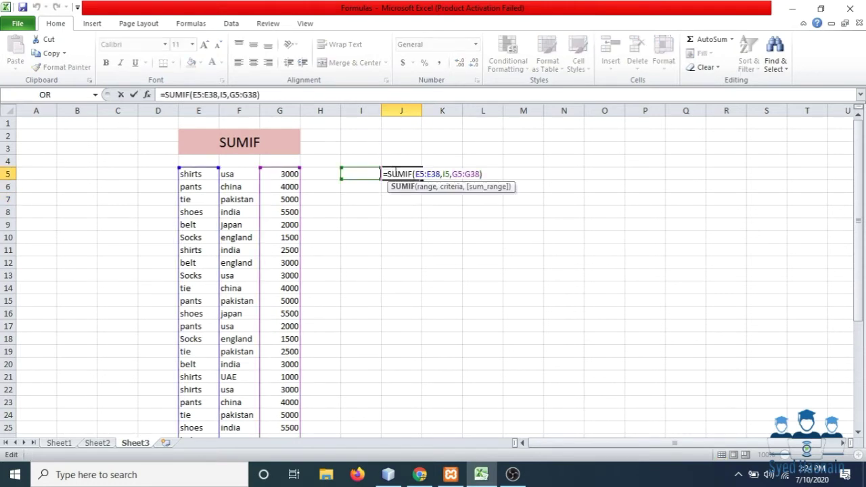
{"action": "left_click", "coordinate": [380, 174]}
{"action": "key", "text": "Return"}
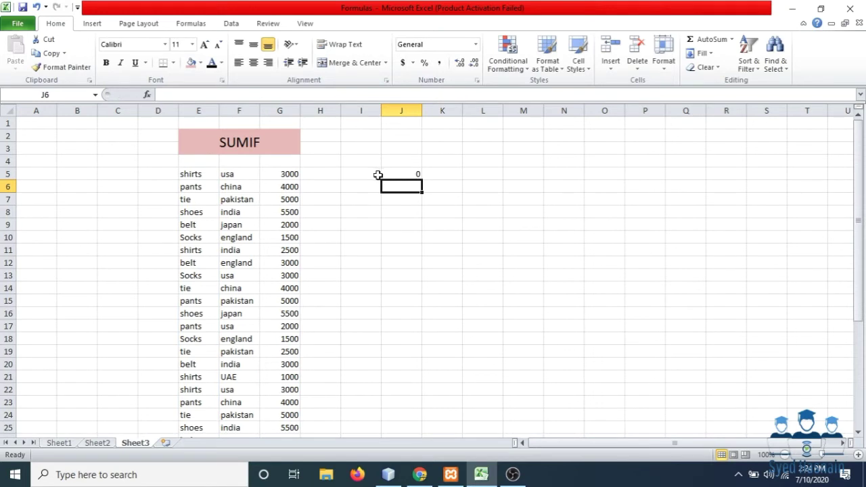
{"action": "left_click", "coordinate": [377, 174]}
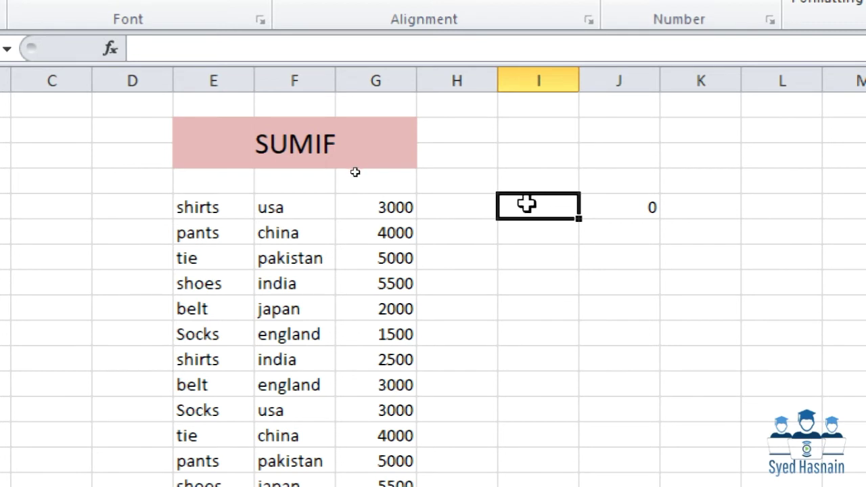
Enter 'shirts' in I5 so J5 returns 13000, then inspect J5's formula ranges
{"action": "type", "text": "shir"}
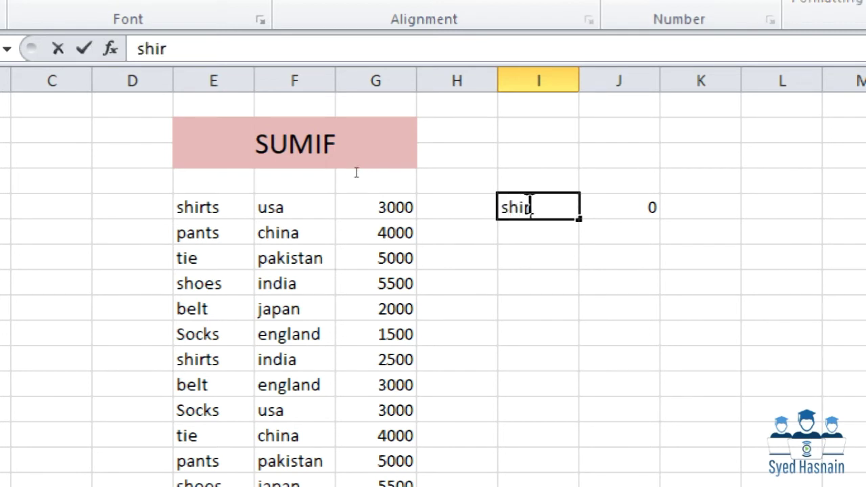
{"action": "type", "text": "t"}
{"action": "key", "text": "Return"}
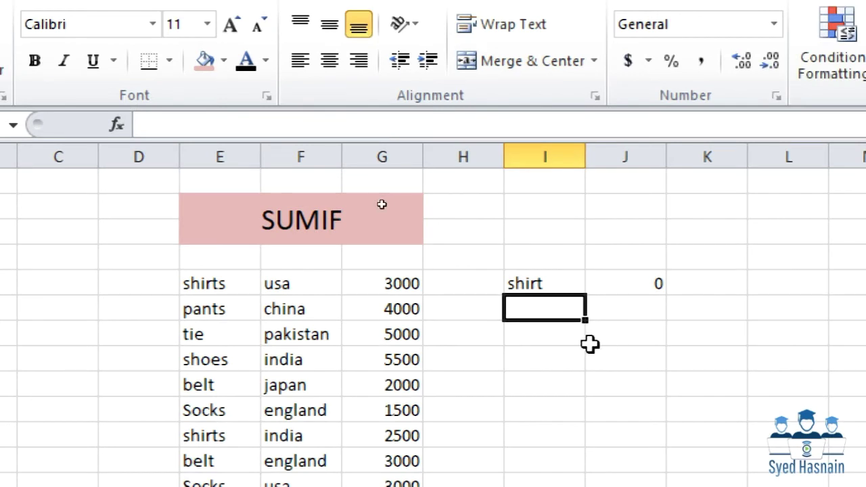
{"action": "left_click", "coordinate": [544, 282]}
{"action": "double_click", "coordinate": [545, 283]}
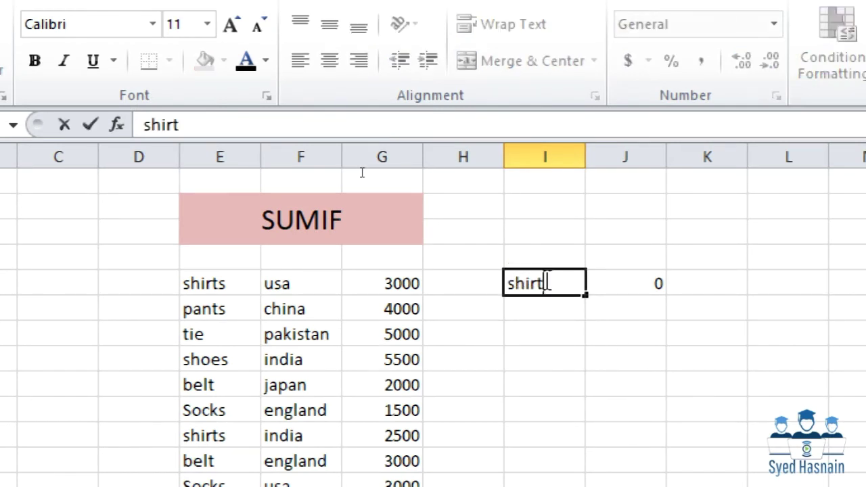
{"action": "type", "text": "s"}
{"action": "key", "text": "Return"}
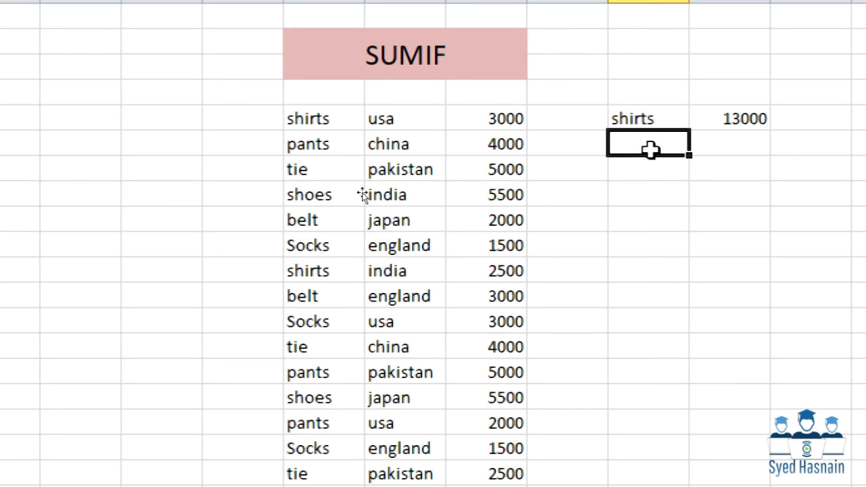
{"action": "left_click", "coordinate": [740, 120]}
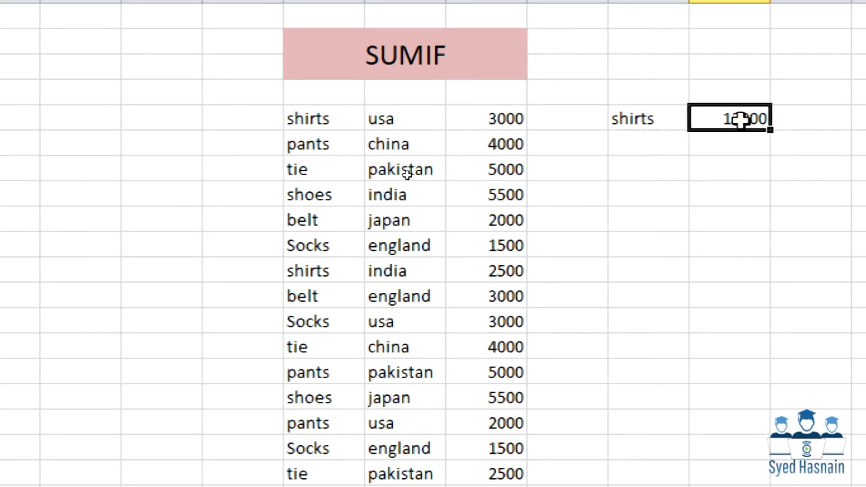
{"action": "double_click", "coordinate": [740, 119]}
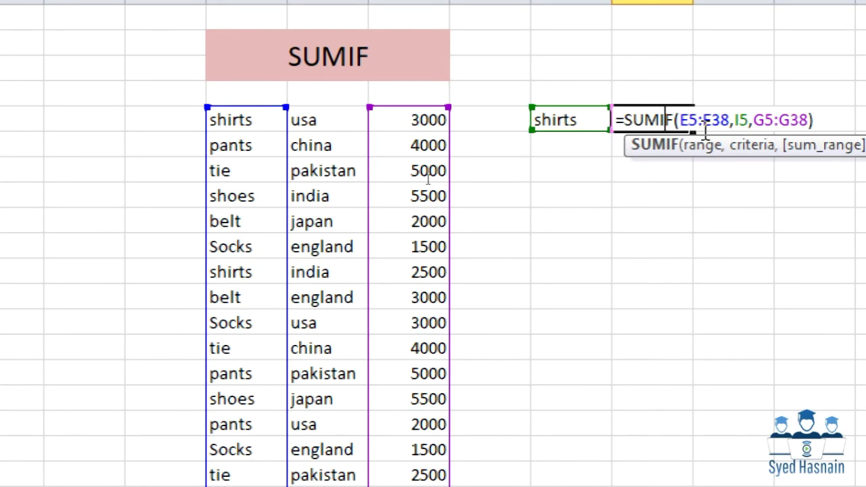
{"action": "key", "text": "Return"}
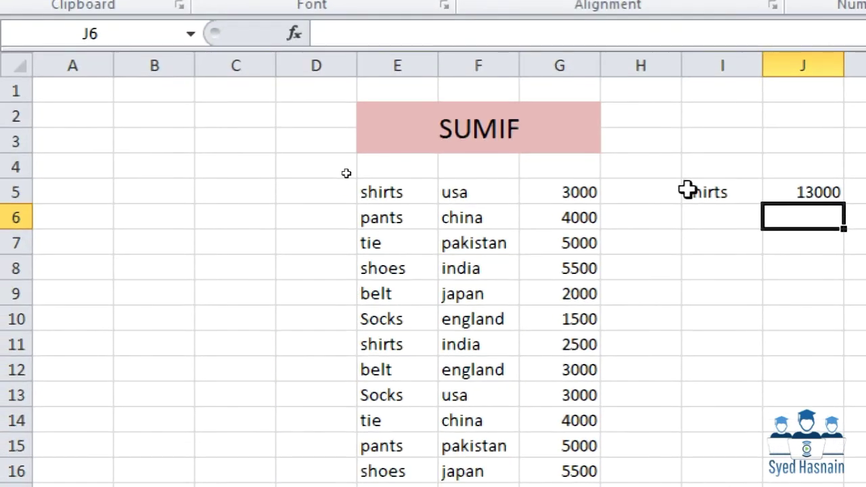
Test 'pants' in I5 (J5 shows 22000), then restore 'shirts' so J5 returns 13000
{"action": "left_click", "coordinate": [696, 194]}
{"action": "type", "text": "pa"}
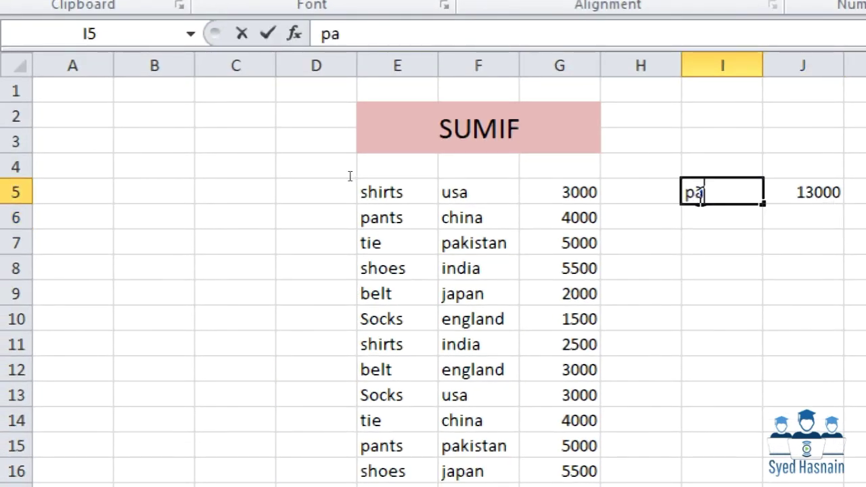
{"action": "type", "text": "nts"}
{"action": "key", "text": "Return"}
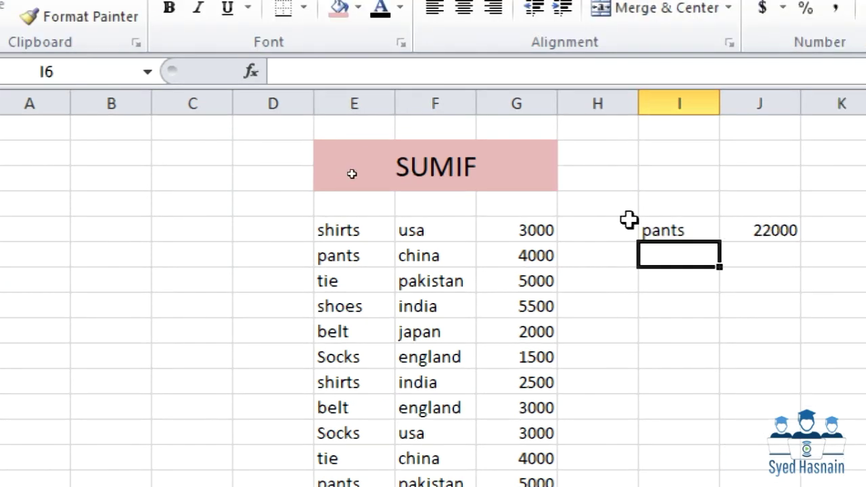
{"action": "left_click", "coordinate": [677, 230]}
{"action": "type", "text": "s"}
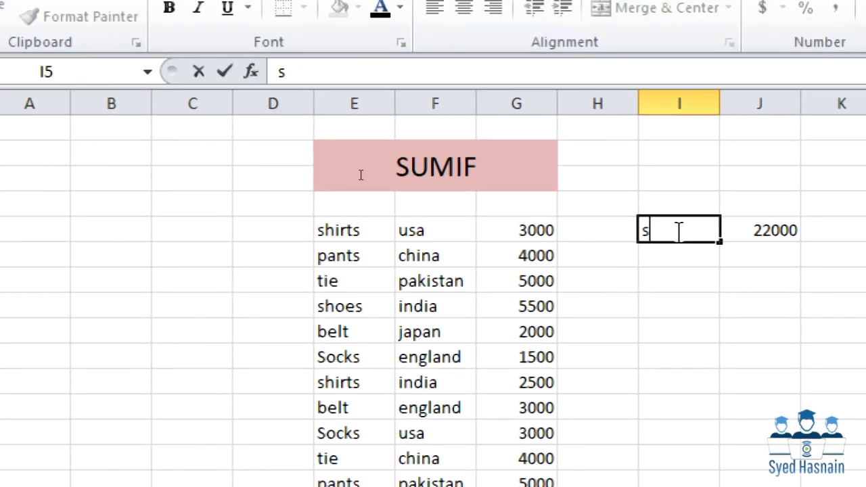
{"action": "type", "text": "hirts"}
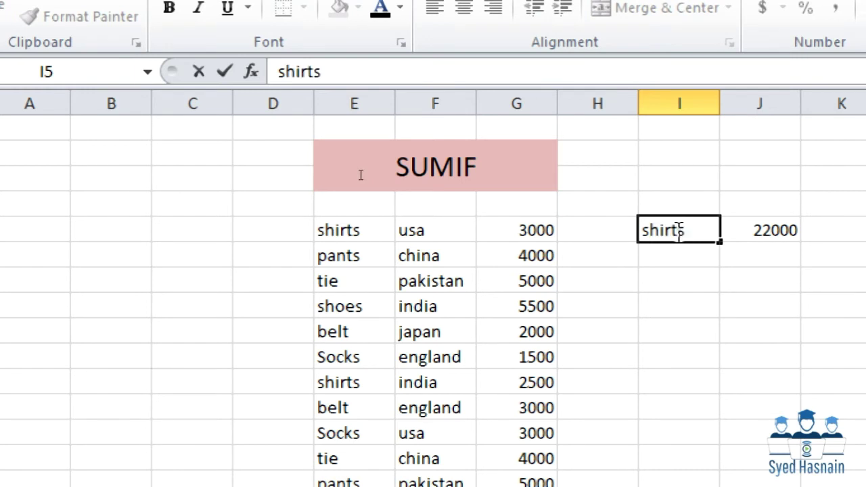
{"action": "key", "text": "Return"}
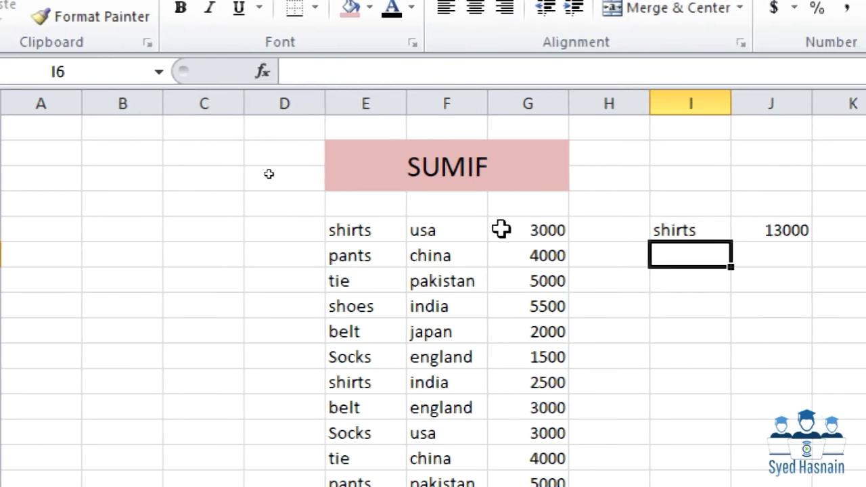
{"action": "left_click", "coordinate": [527, 233]}
{"action": "type", "text": "450"}
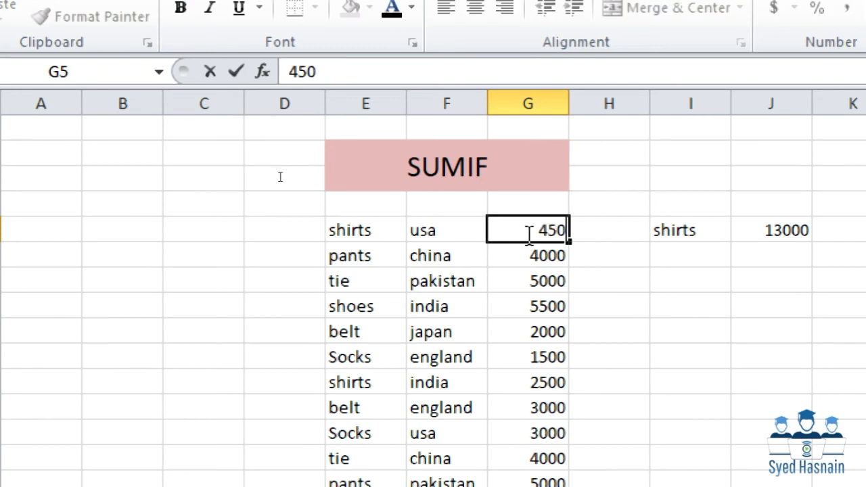
{"action": "type", "text": "0"}
{"action": "key", "text": "Return"}
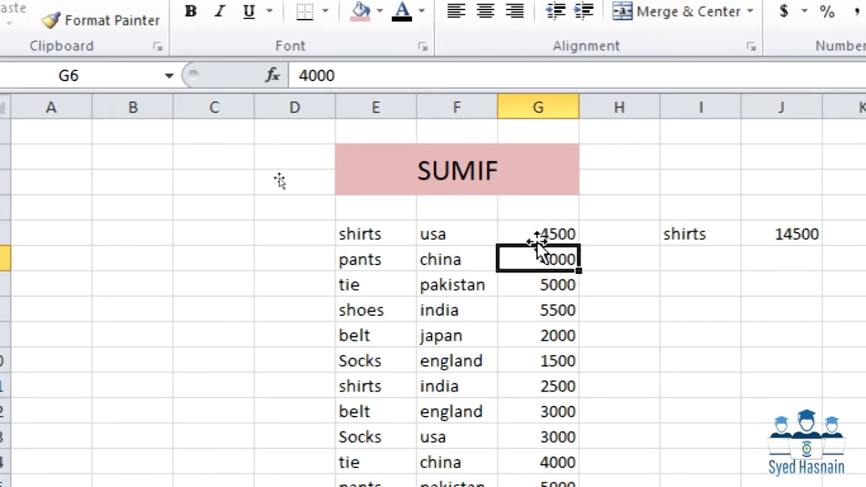
{"action": "left_click", "coordinate": [539, 237]}
{"action": "double_click", "coordinate": [539, 237]}
{"action": "type", "text": "1"}
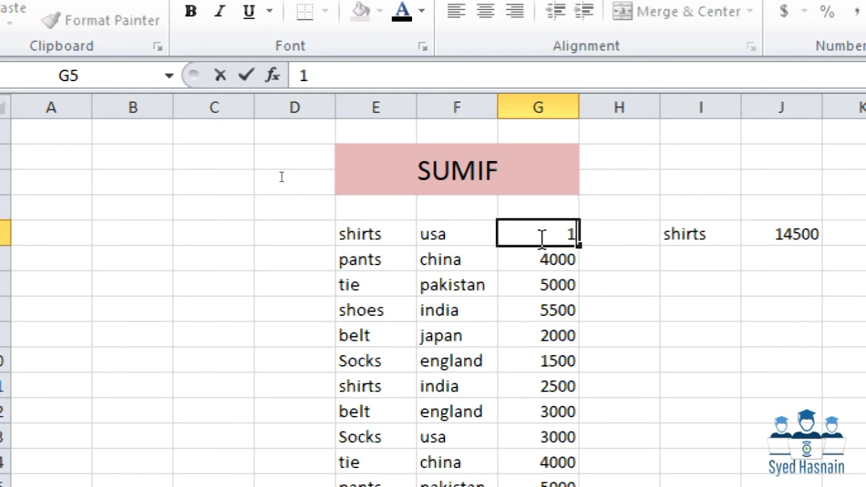
{"action": "key", "text": "Return"}
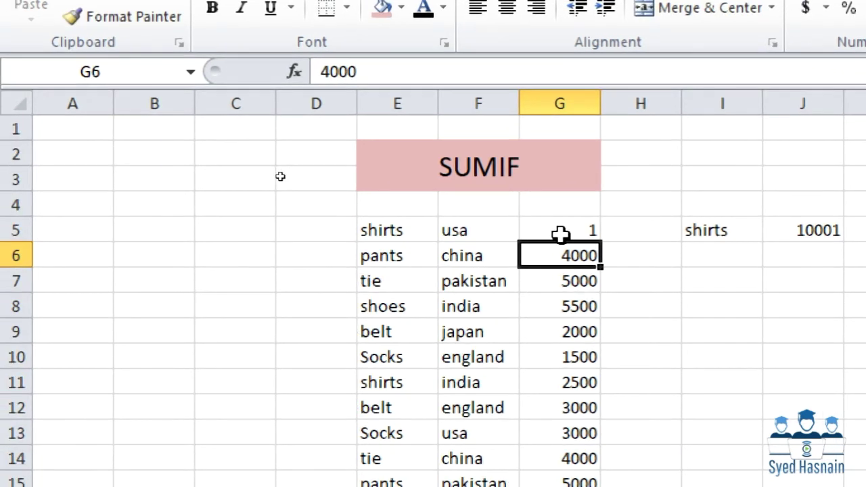
{"action": "left_click", "coordinate": [560, 234]}
{"action": "type", "text": "15"}
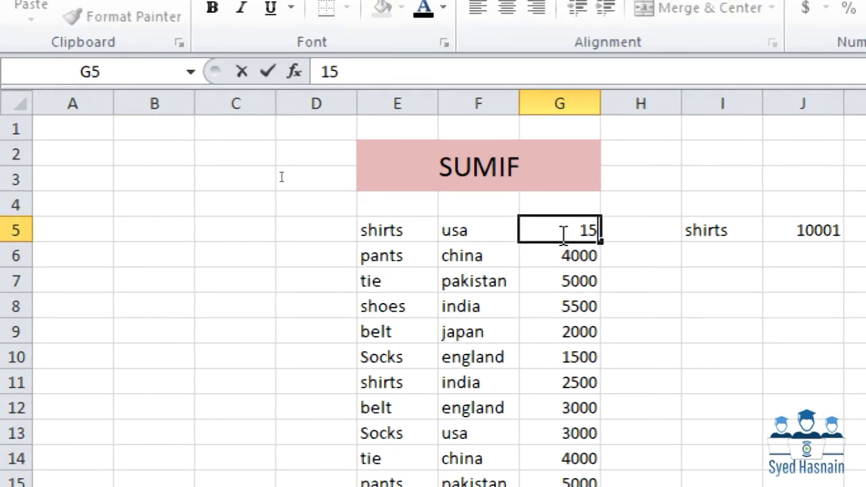
{"action": "type", "text": "00"}
{"action": "key", "text": "Return"}
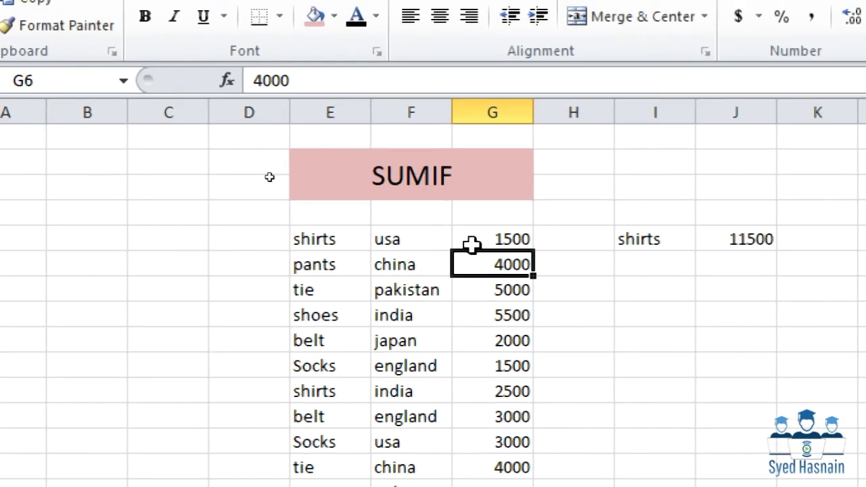
{"action": "left_click", "coordinate": [472, 244]}
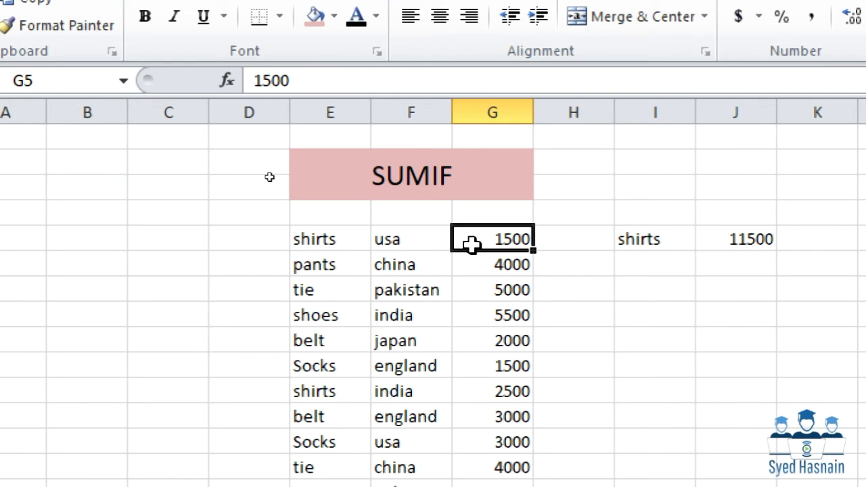
{"action": "left_click", "coordinate": [643, 290]}
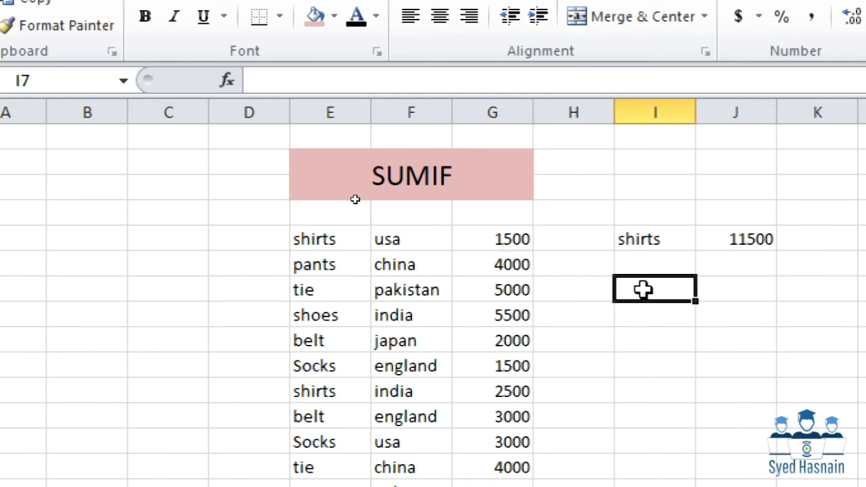
Type a second SUMIF in J7 with range e5:e38, criteria I7 and sum range g5:g38
{"action": "left_click", "coordinate": [732, 291]}
{"action": "type", "text": "="}
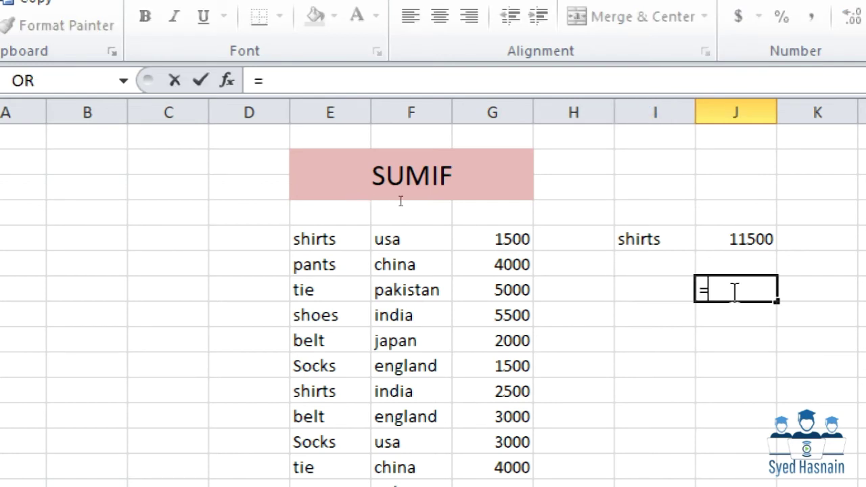
{"action": "type", "text": "sumif"}
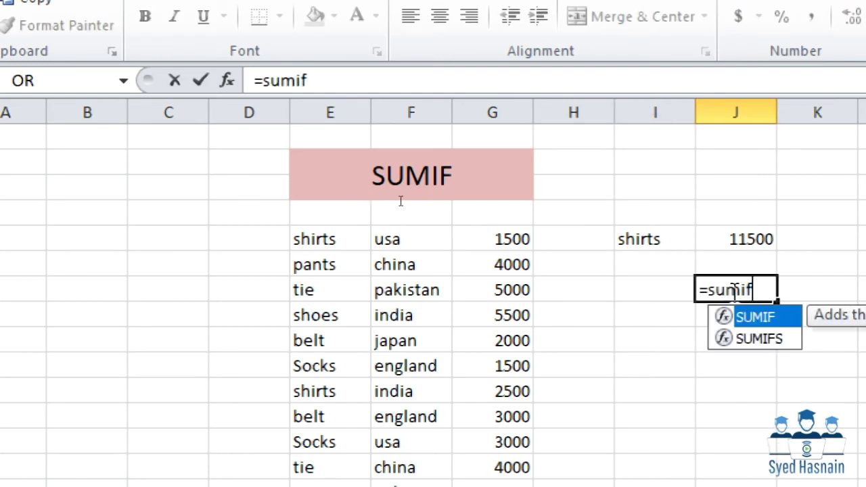
{"action": "key", "text": "Tab"}
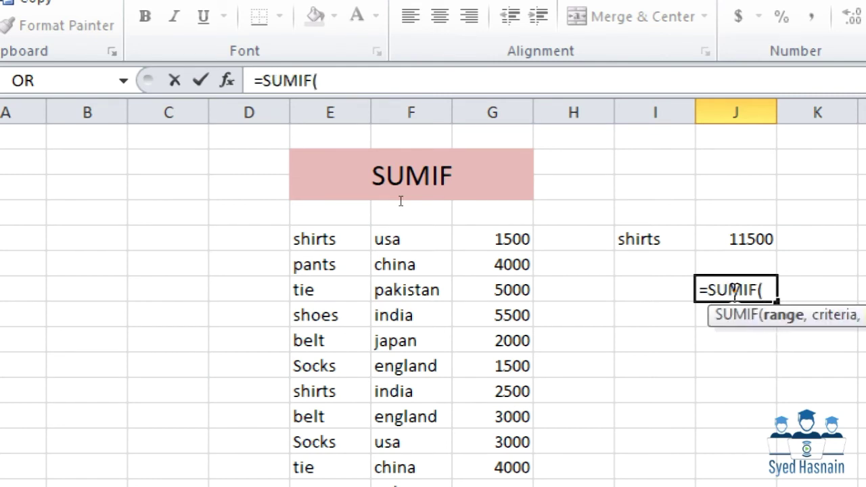
{"action": "type", "text": "e"}
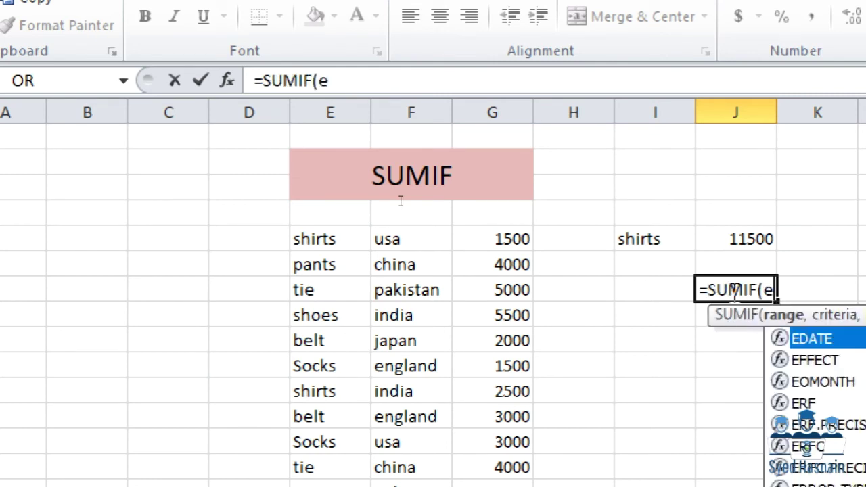
{"action": "type", "text": "5"}
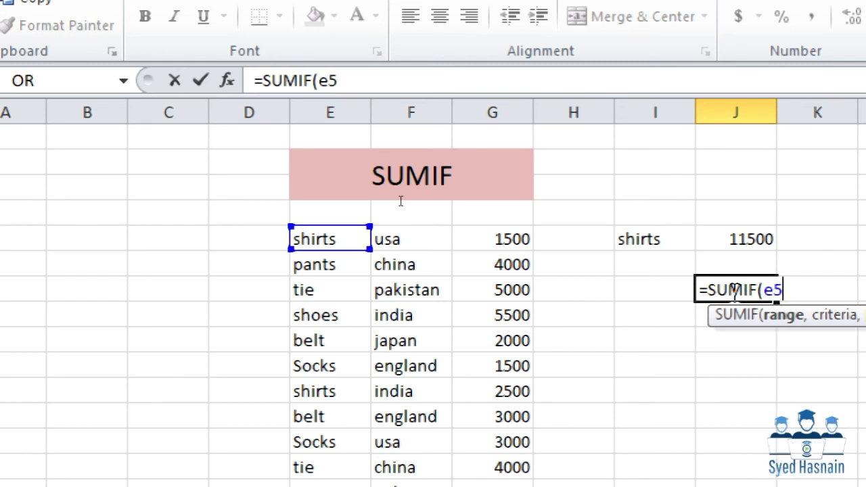
{"action": "type", "text": ":"}
{"action": "type", "text": "e"}
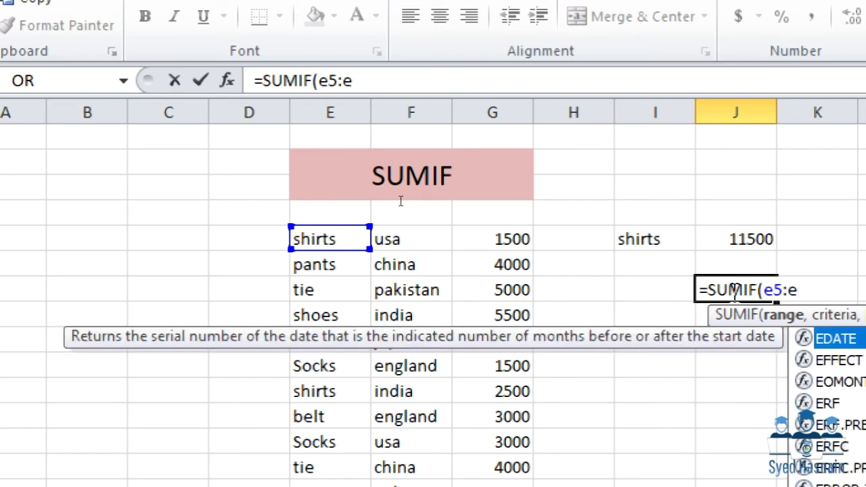
{"action": "type", "text": "38"}
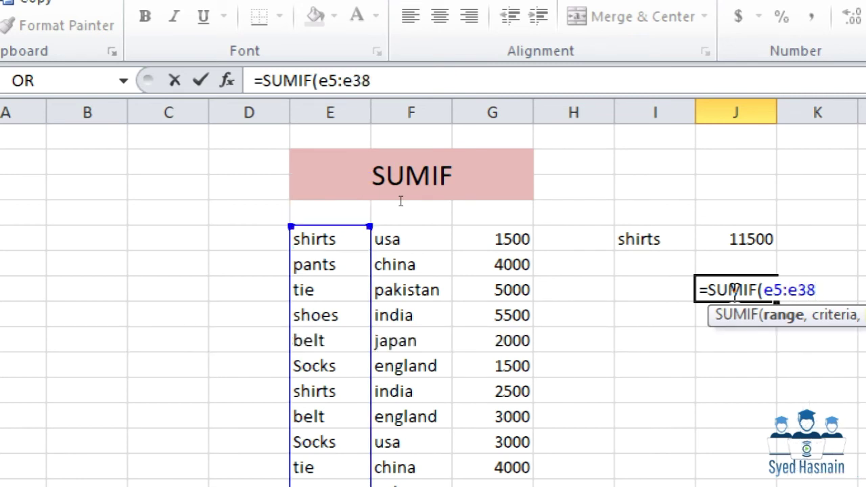
{"action": "type", "text": "."}
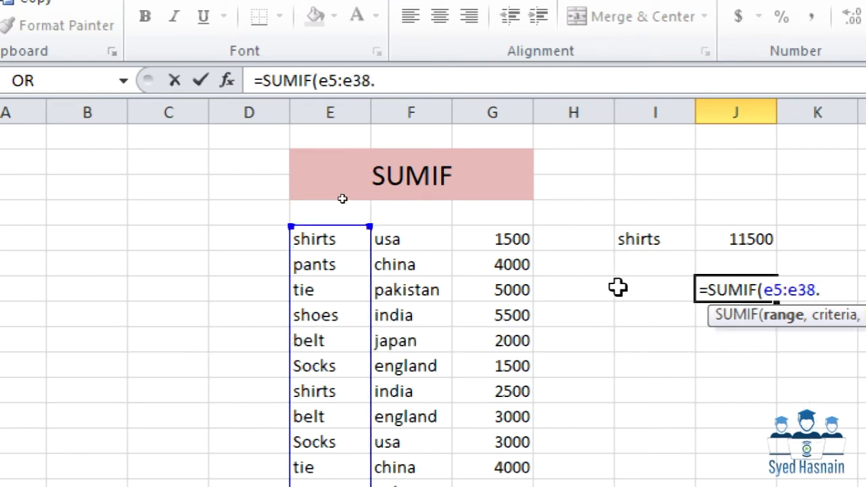
{"action": "left_click", "coordinate": [617, 287]}
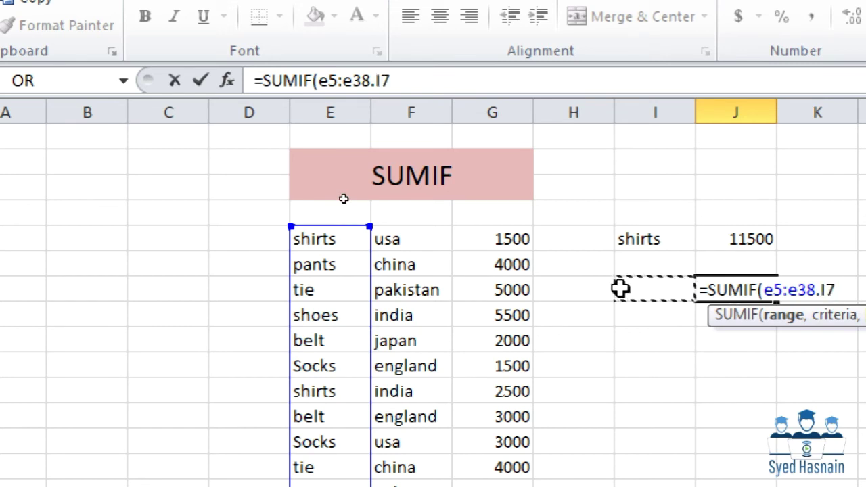
{"action": "type", "text": ","}
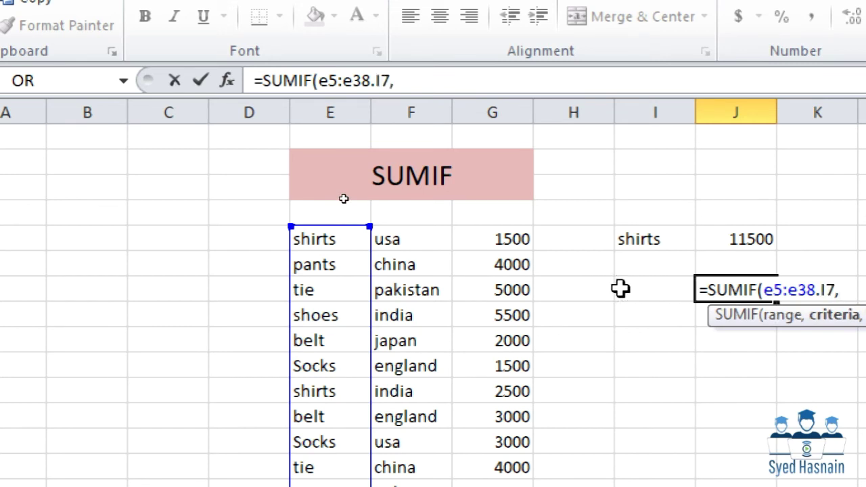
{"action": "type", "text": "g5"}
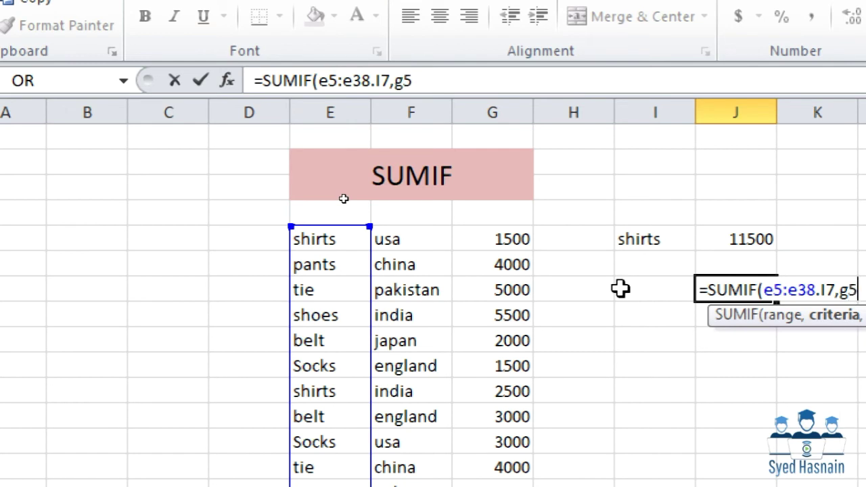
{"action": "type", "text": ":"}
{"action": "type", "text": "g"}
{"action": "type", "text": "38"}
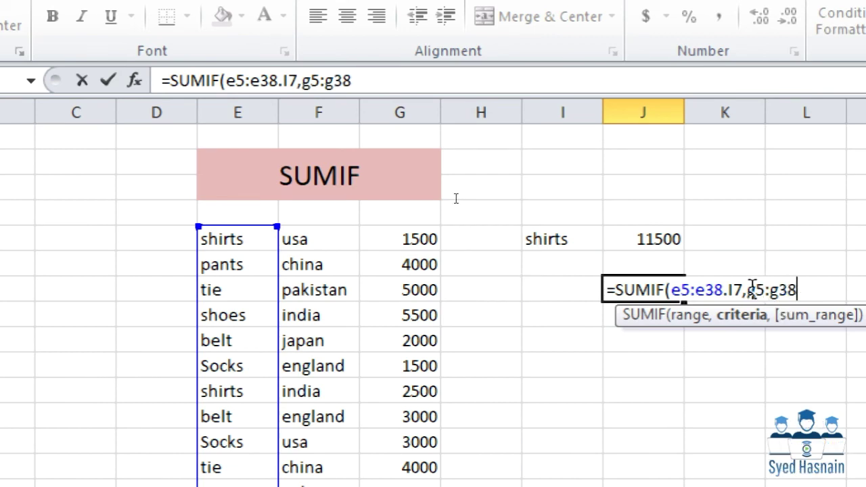
Replace the mistyped period after e38 with a comma and enter the J7 formula
{"action": "left_click", "coordinate": [748, 290]}
{"action": "key", "text": "Left"}
{"action": "key", "text": "Left"}
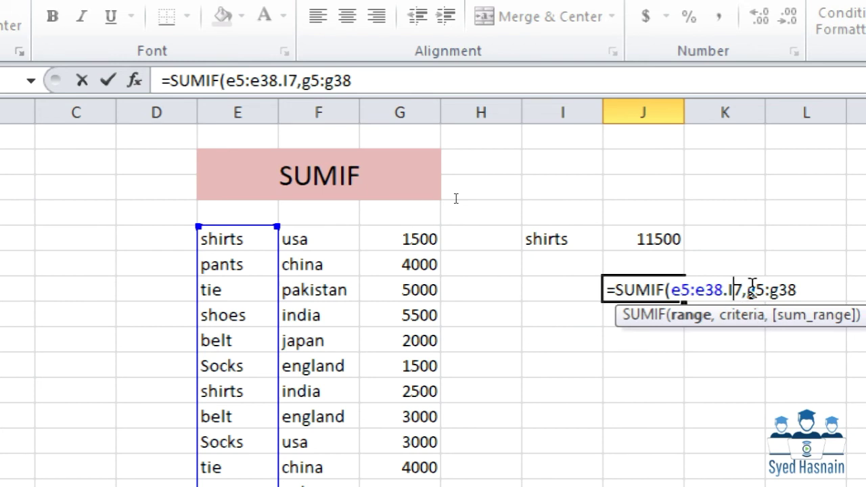
{"action": "key", "text": "Left"}
{"action": "key", "text": "BackSpace"}
{"action": "type", "text": ","}
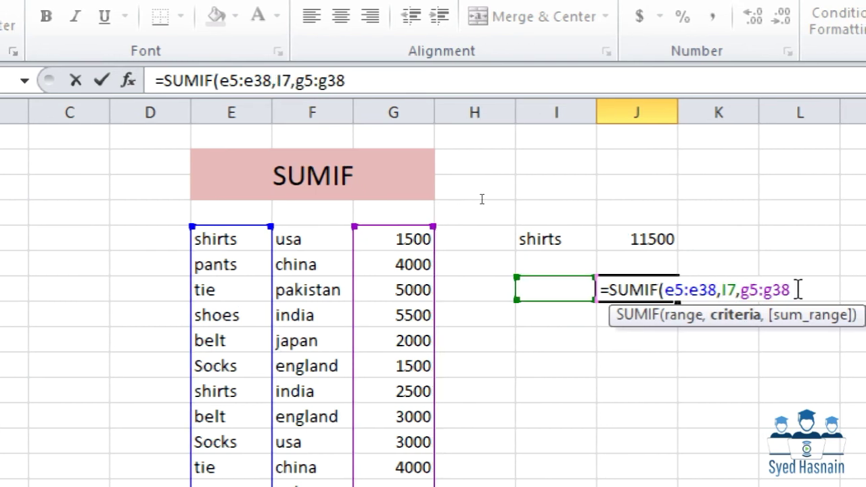
{"action": "key", "text": "Return"}
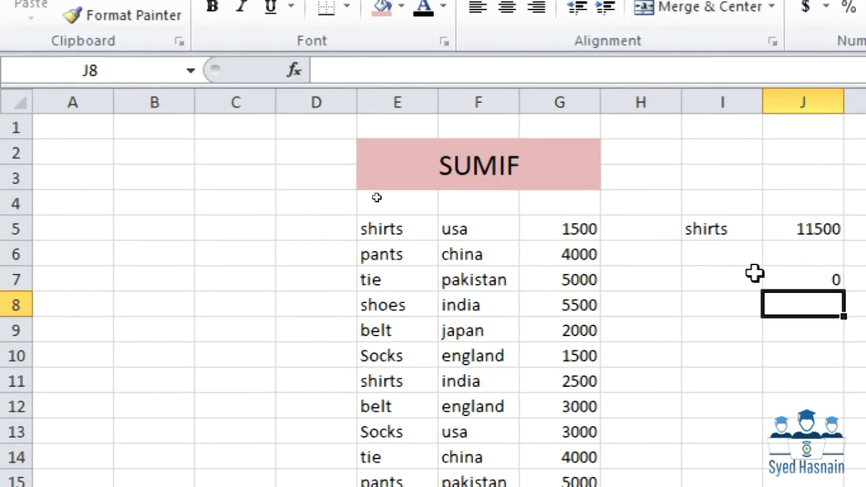
Try 'tie' (23000), 'shoes' (22000), then 'pants' in I7, leaving J7 at 22000
{"action": "left_click", "coordinate": [745, 280]}
{"action": "type", "text": "ti"}
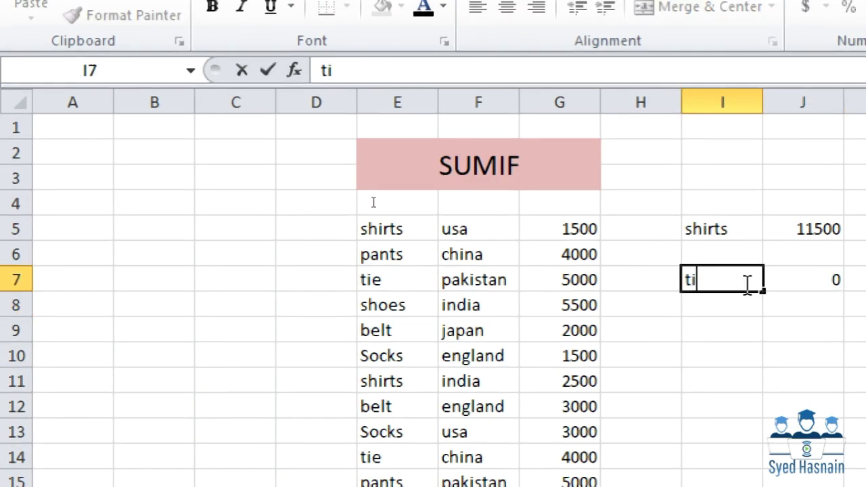
{"action": "type", "text": "e"}
{"action": "key", "text": "Return"}
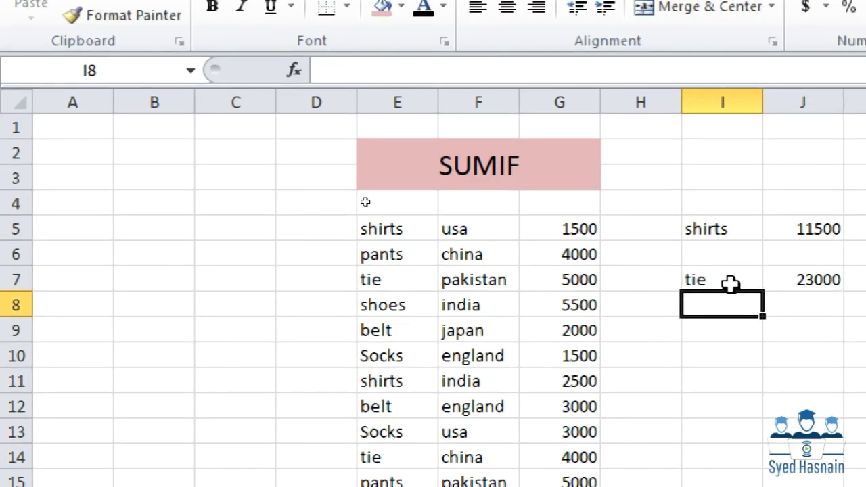
{"action": "left_click", "coordinate": [729, 284]}
{"action": "type", "text": "sho"}
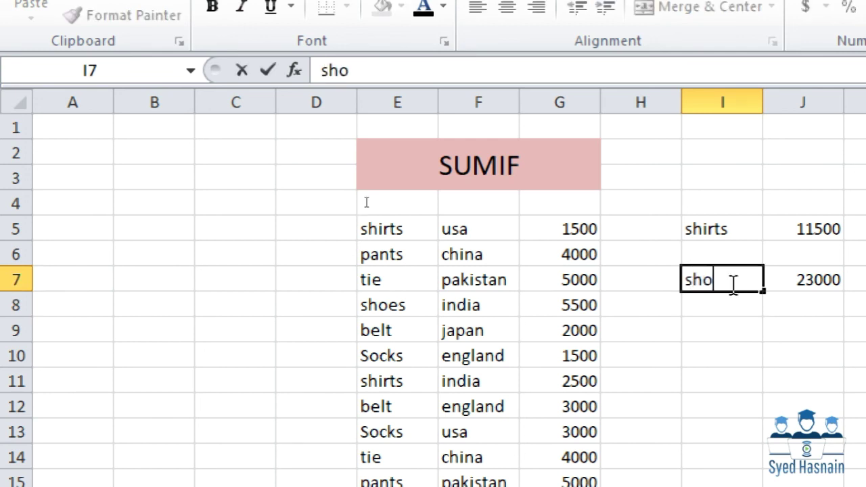
{"action": "type", "text": "es"}
{"action": "key", "text": "Return"}
{"action": "left_click", "coordinate": [731, 285]}
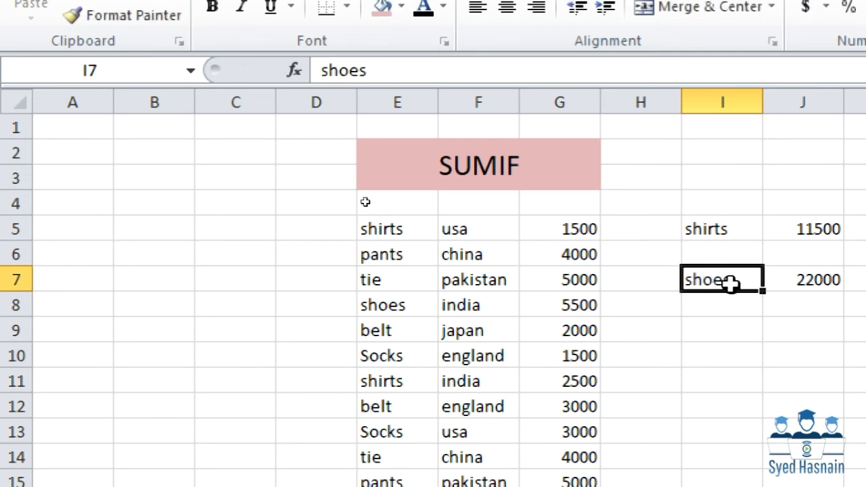
{"action": "type", "text": "pants"}
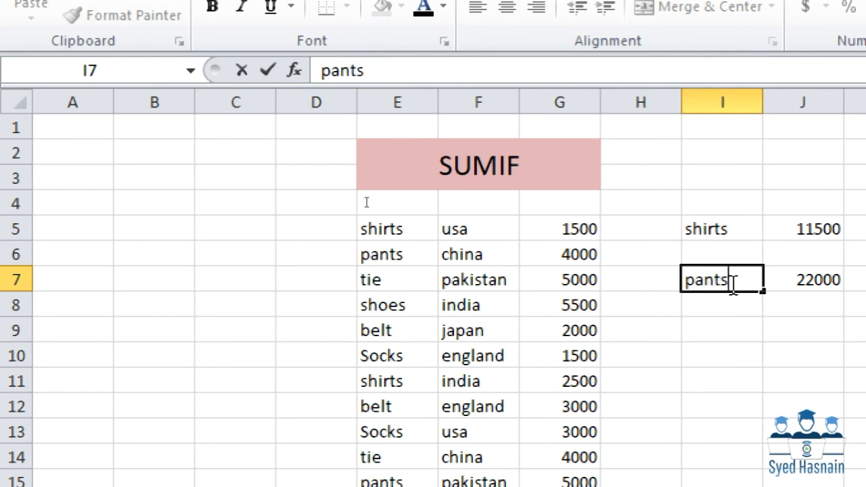
{"action": "key", "text": "Return"}
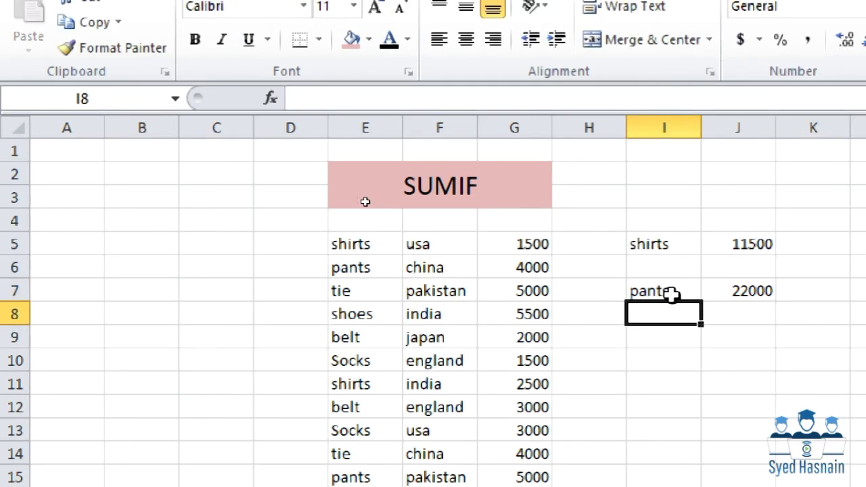